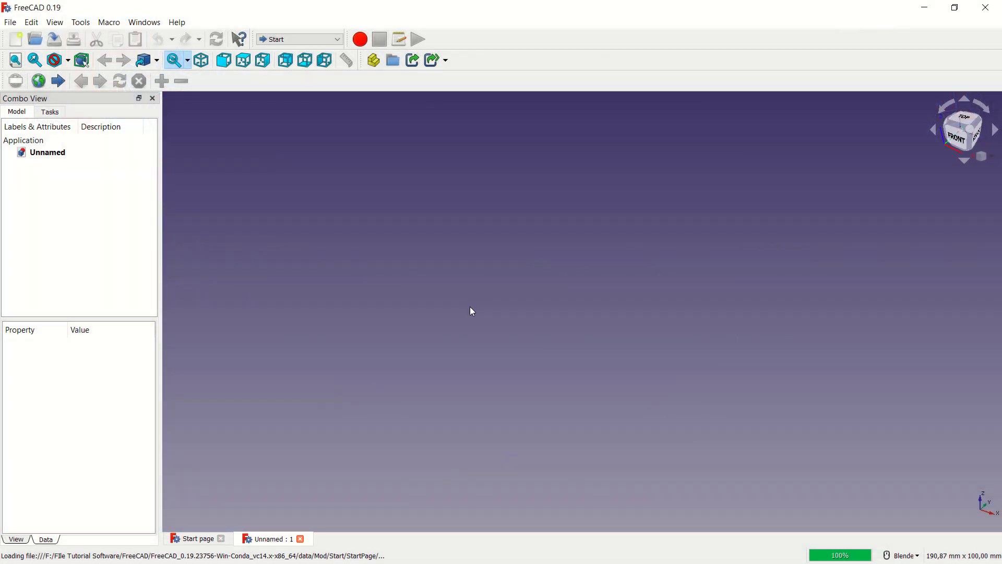
- Activate the Part Design workbench and add a new Body to the unnamed document
click(330, 40)
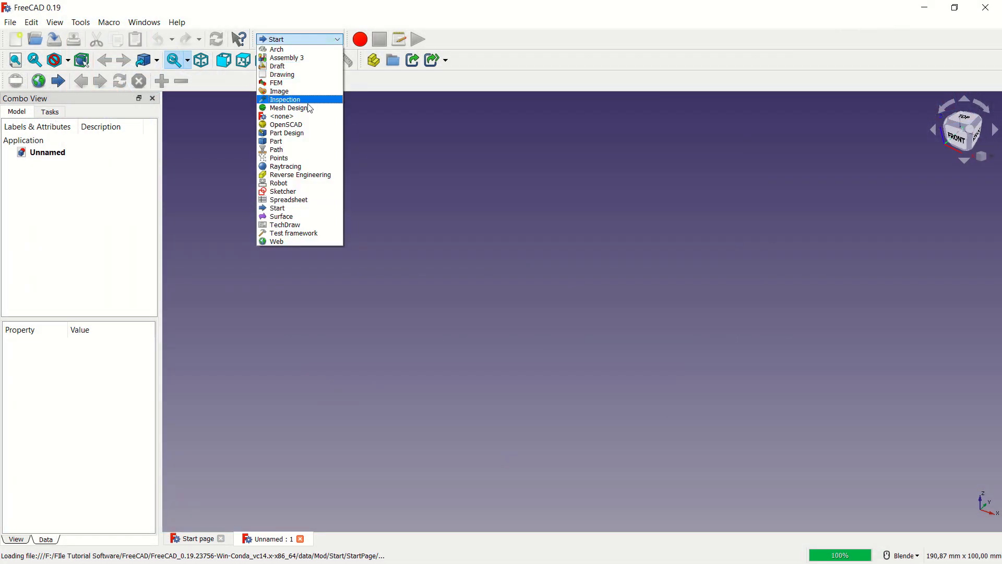
click(302, 133)
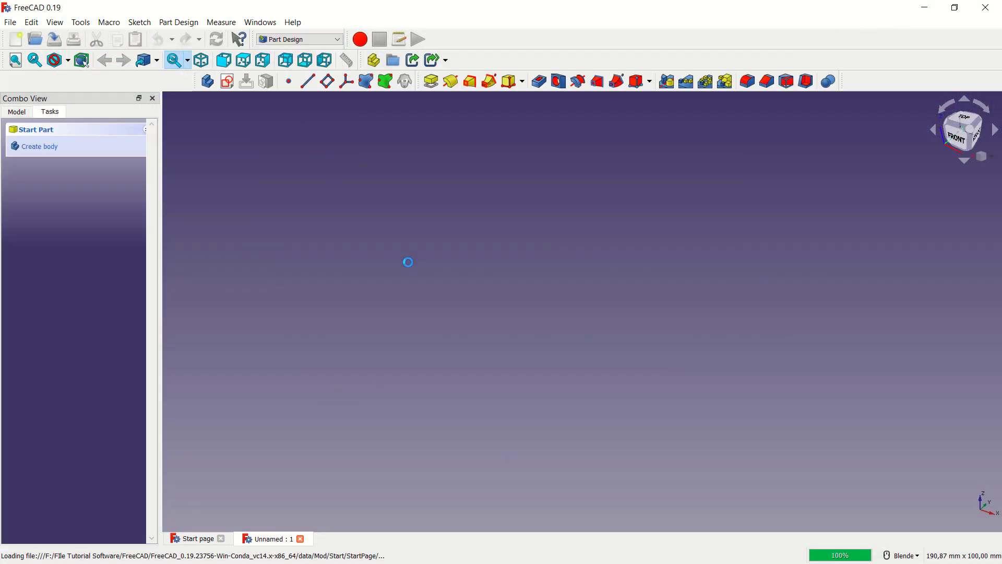
click(55, 148)
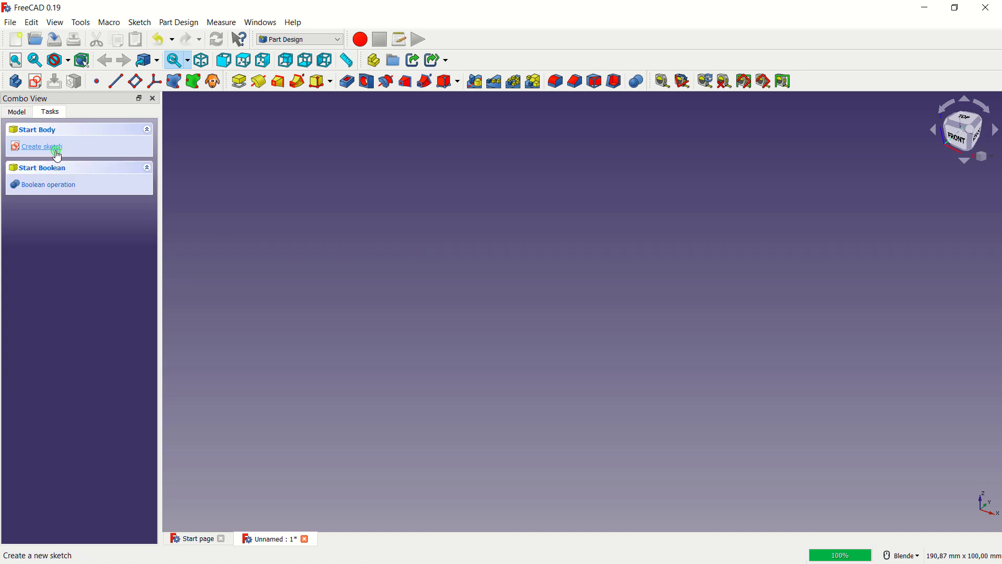
- Sketch a large origin-centred circle on XY_Plane and close the sketch
click(45, 147)
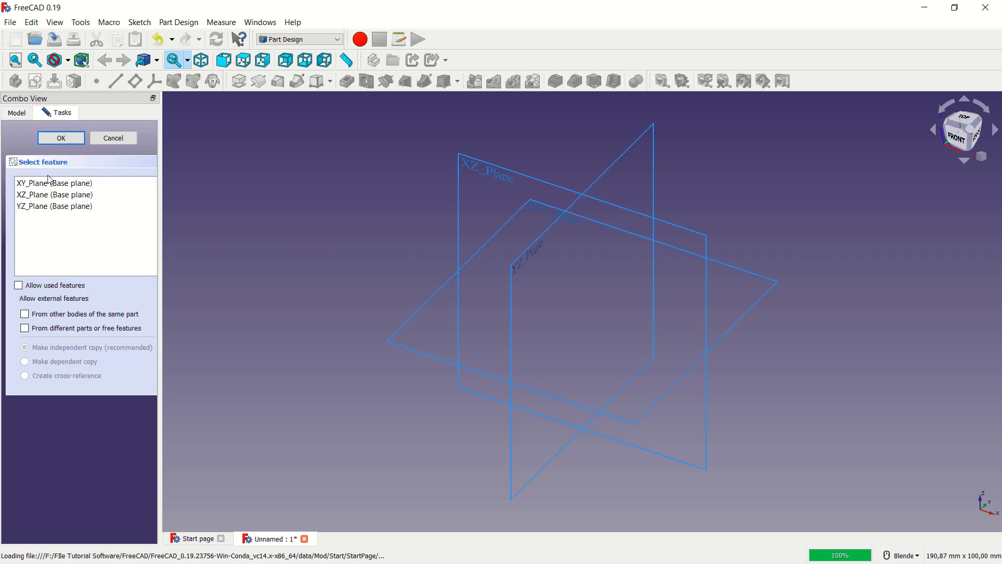
click(50, 184)
click(61, 138)
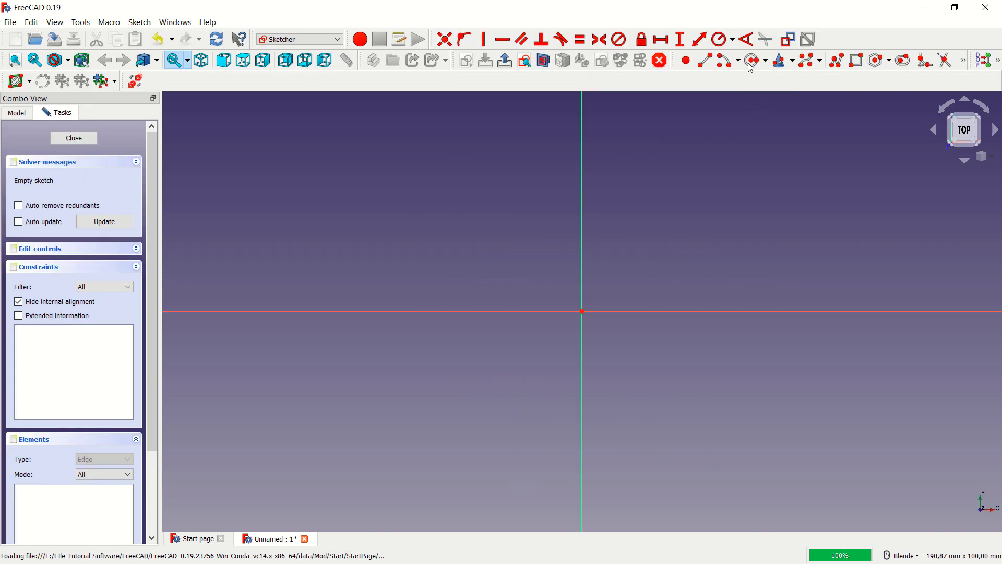
click(754, 60)
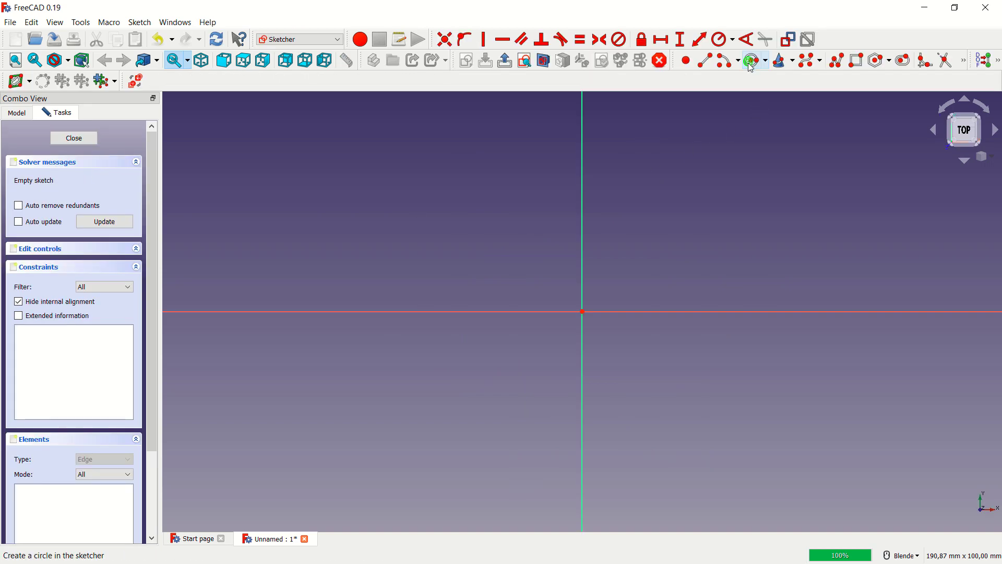
click(583, 312)
click(652, 244)
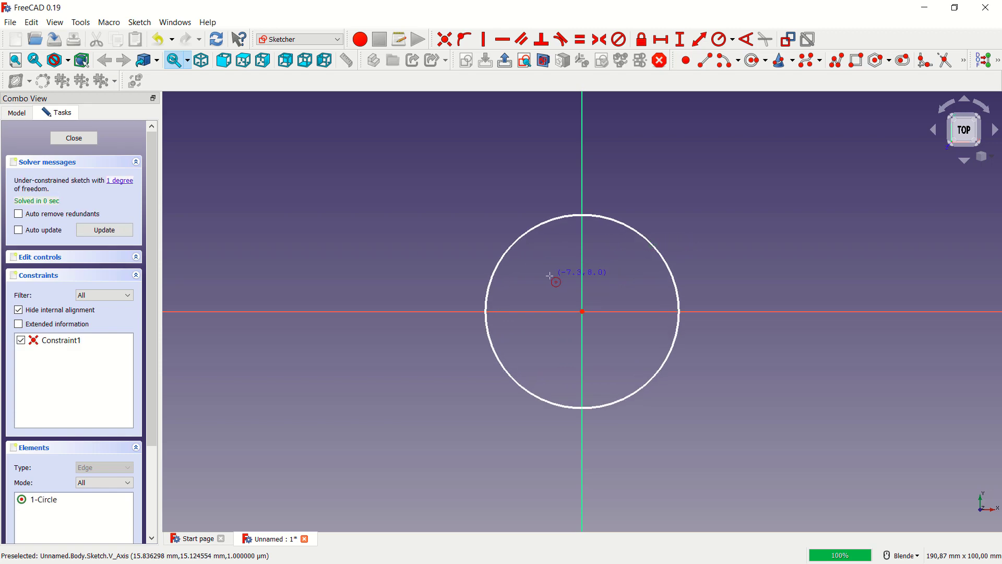
click(86, 138)
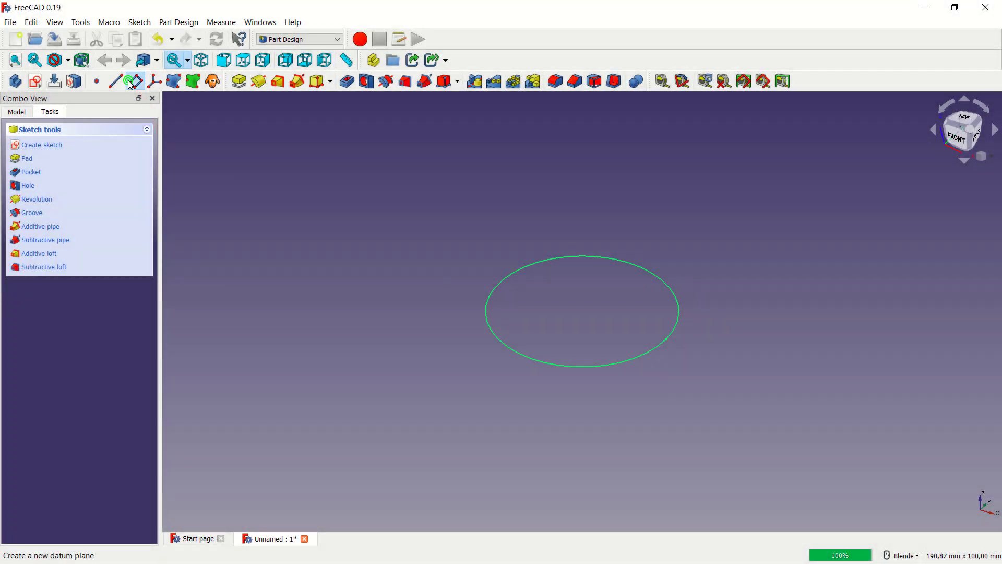
- Add a datum plane on the first sketch offset 10 mm in z
click(131, 82)
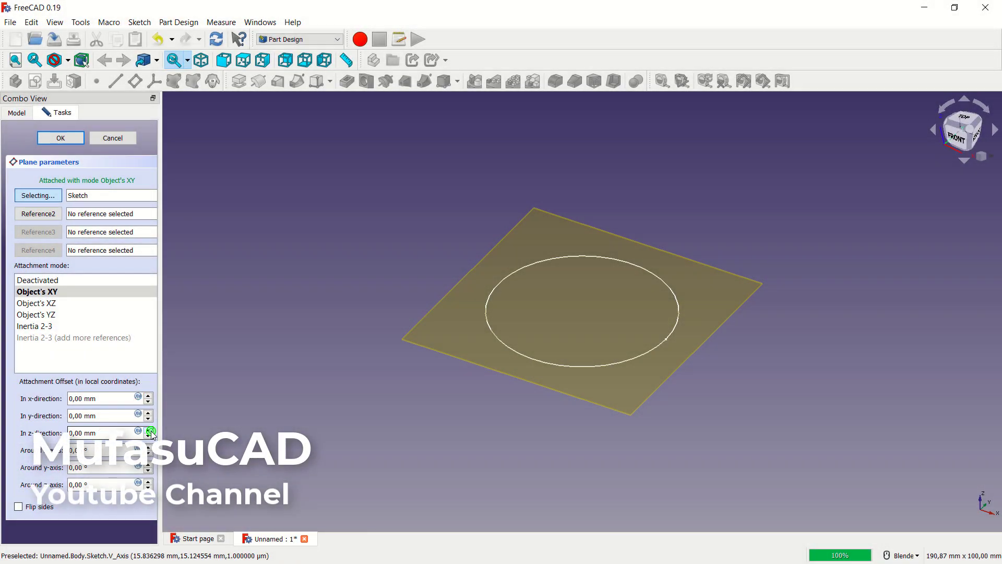
click(151, 430)
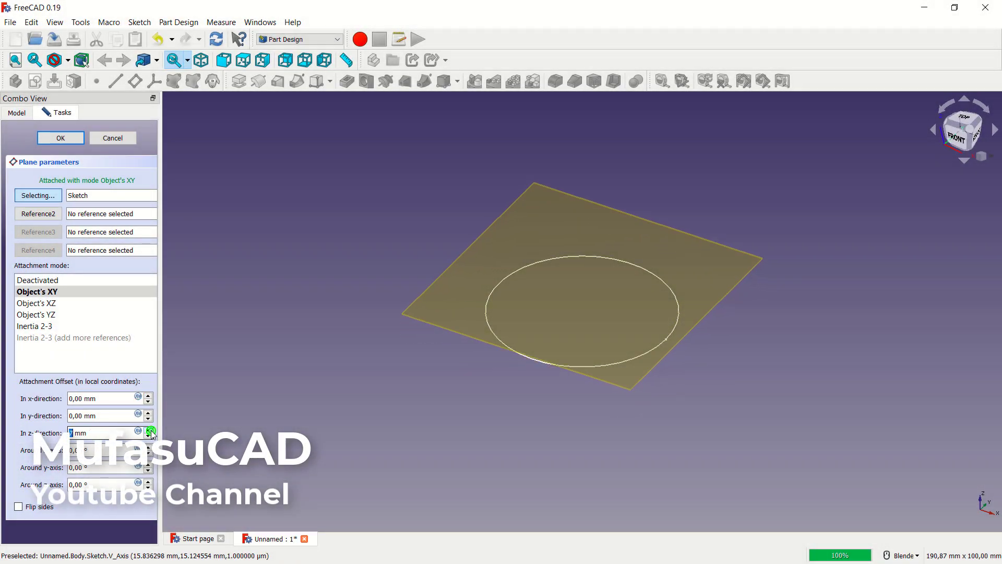
click(150, 430)
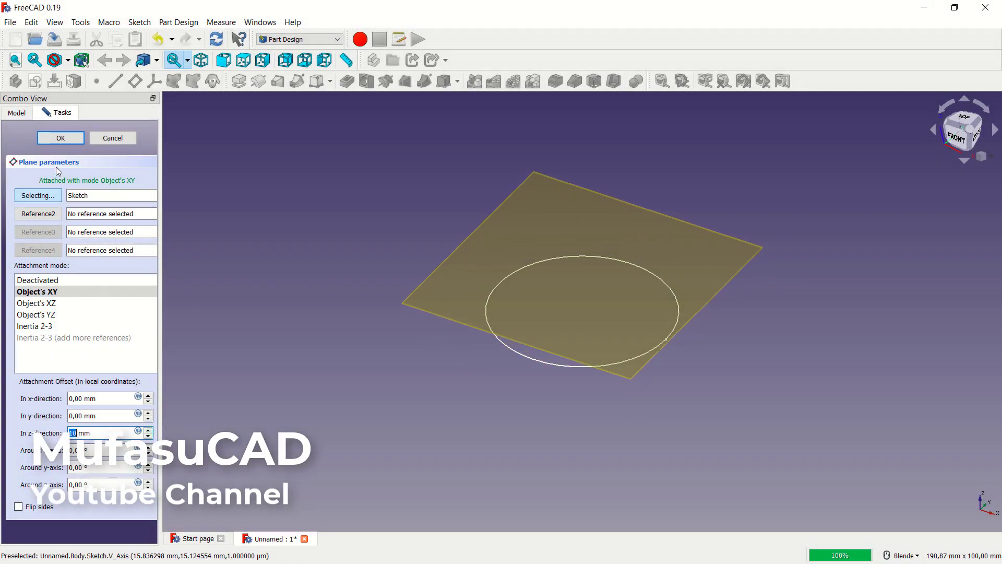
click(55, 139)
click(546, 223)
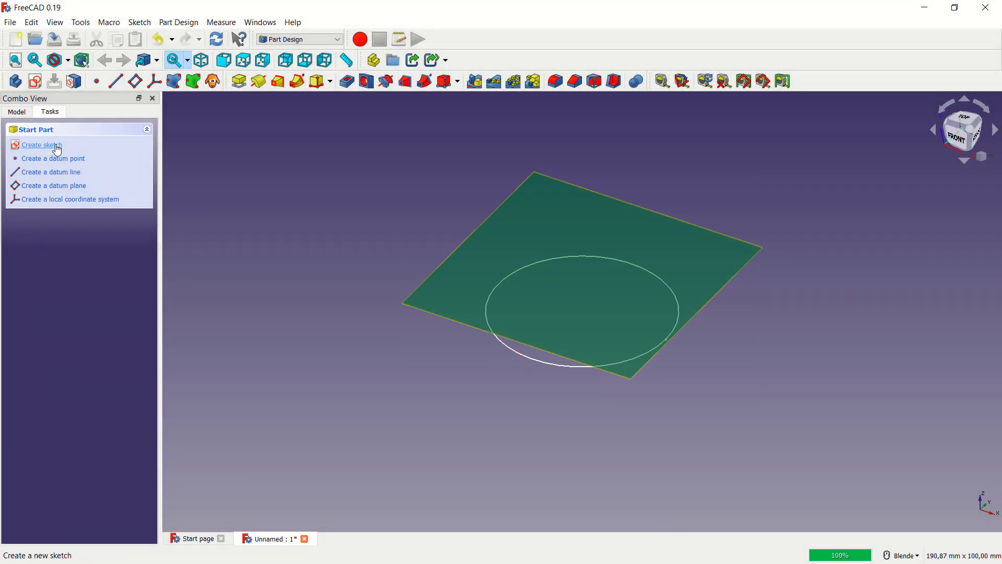
- Sketch a smaller origin-centred circle on that datum plane and close it
click(57, 148)
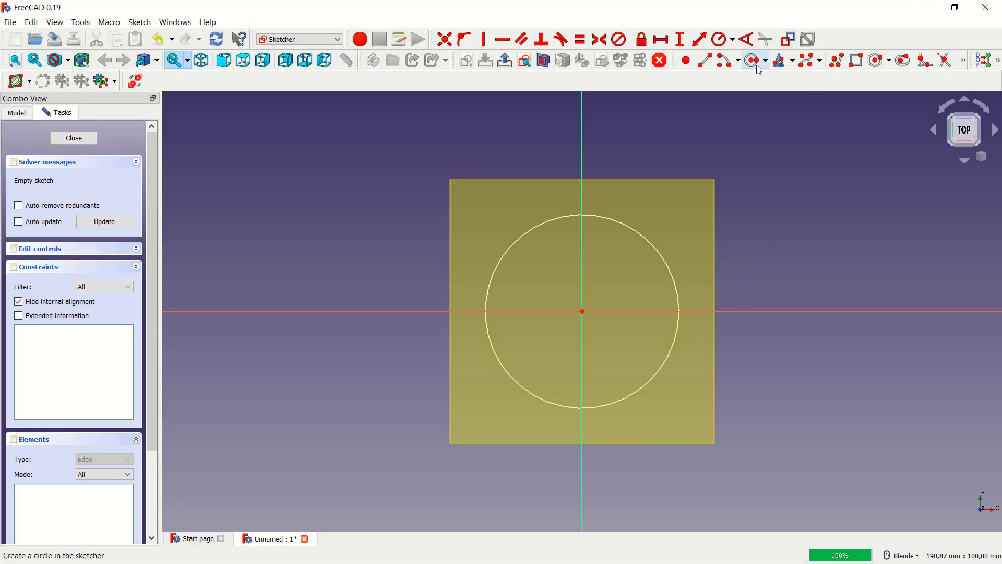
click(751, 61)
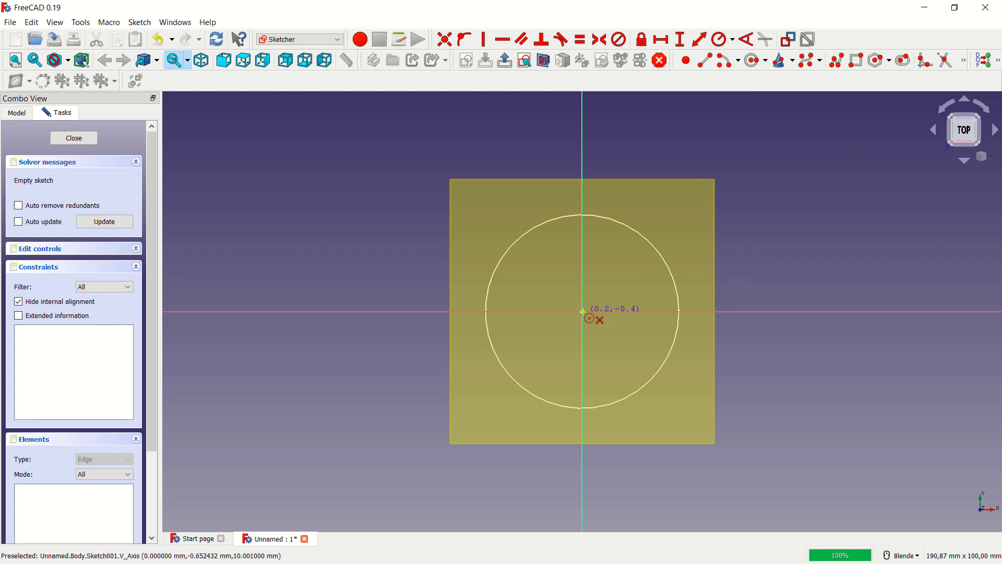
click(597, 294)
click(624, 272)
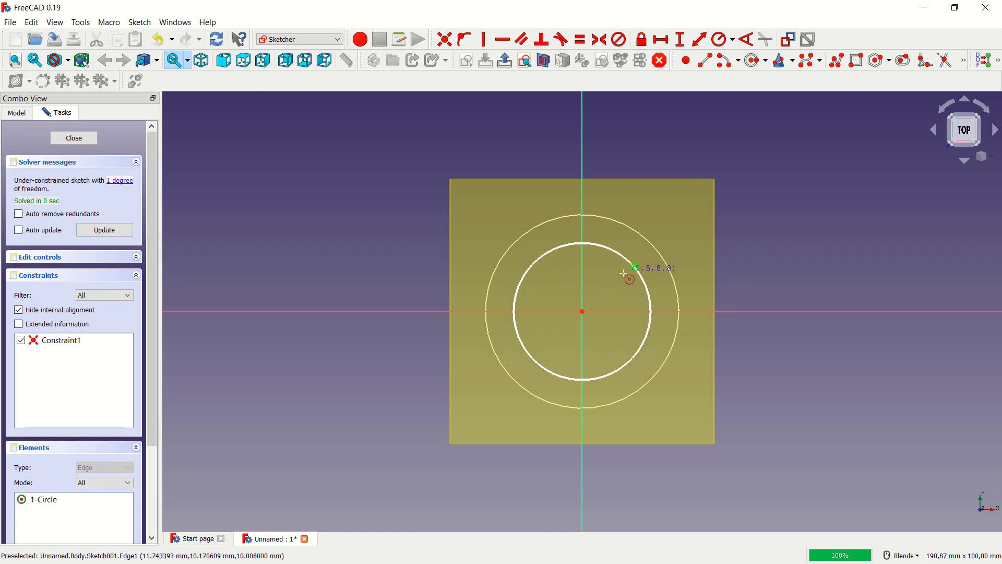
click(74, 138)
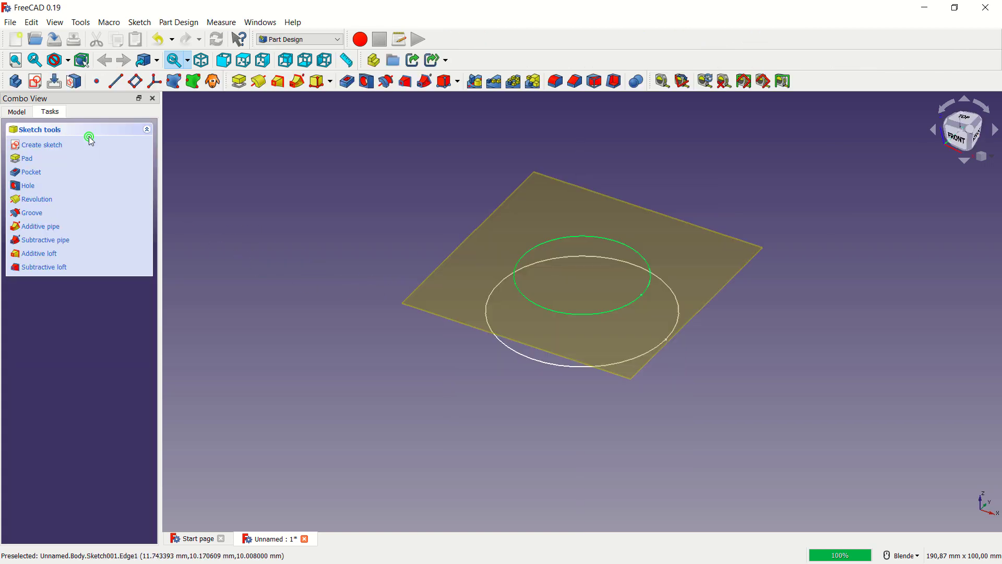
- Add a second datum plane on Sketch001, raised to 35 mm in z
click(135, 81)
click(148, 430)
click(149, 430)
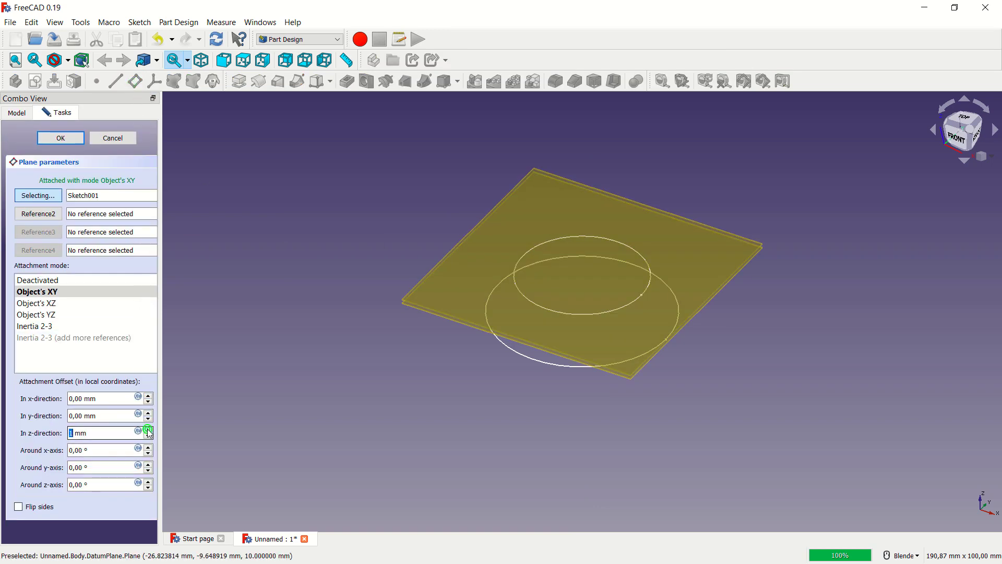
click(149, 430)
click(149, 430)
click(149, 430)
click(149, 431)
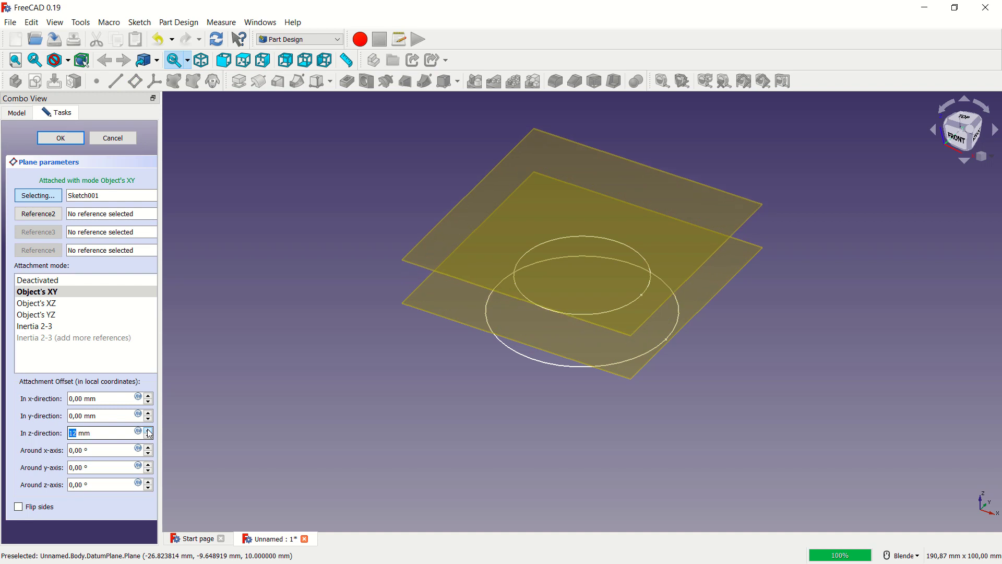
click(148, 431)
click(149, 431)
click(149, 431)
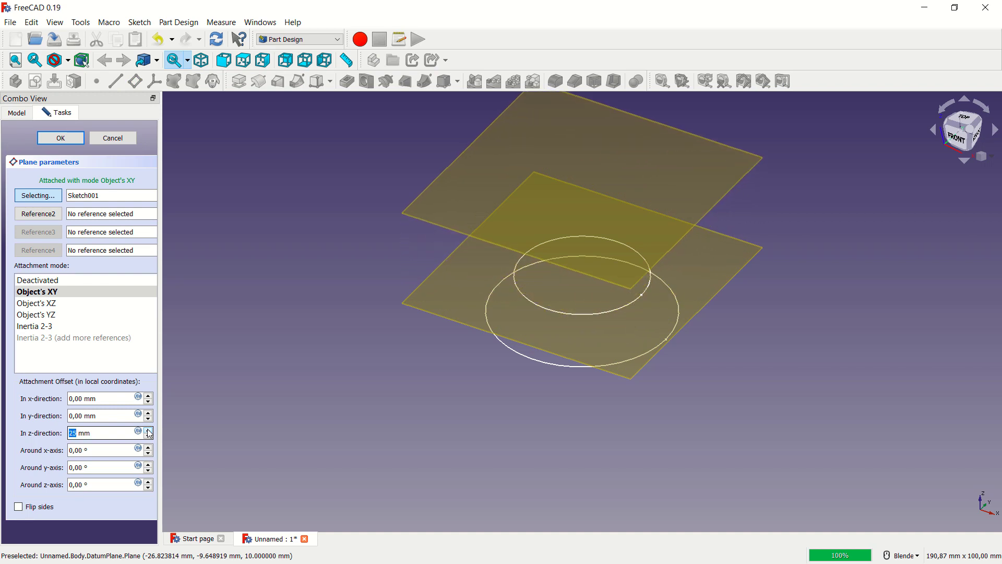
click(61, 138)
- Sketch a square with the Rectangle tool on the upper datum plane
click(576, 137)
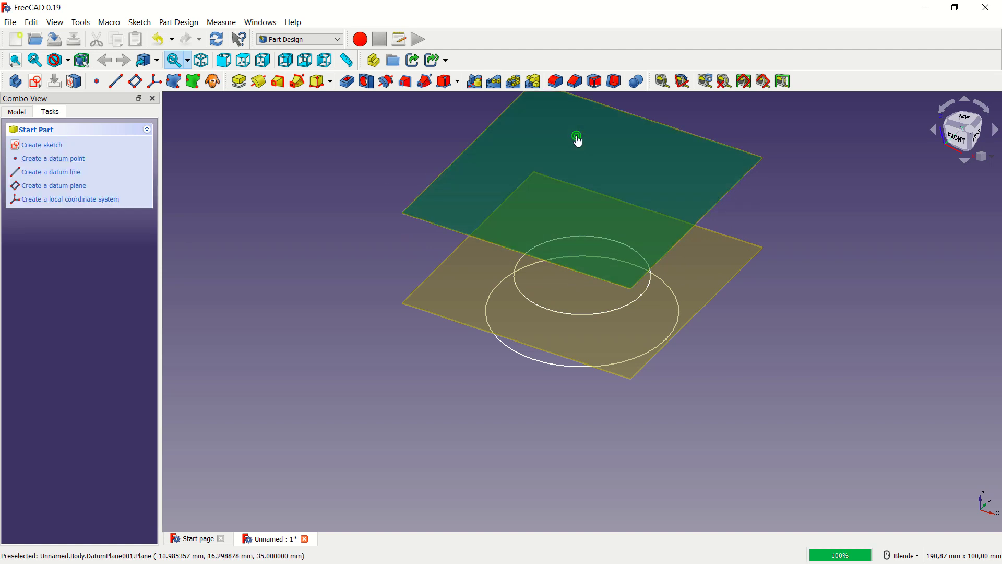
click(46, 145)
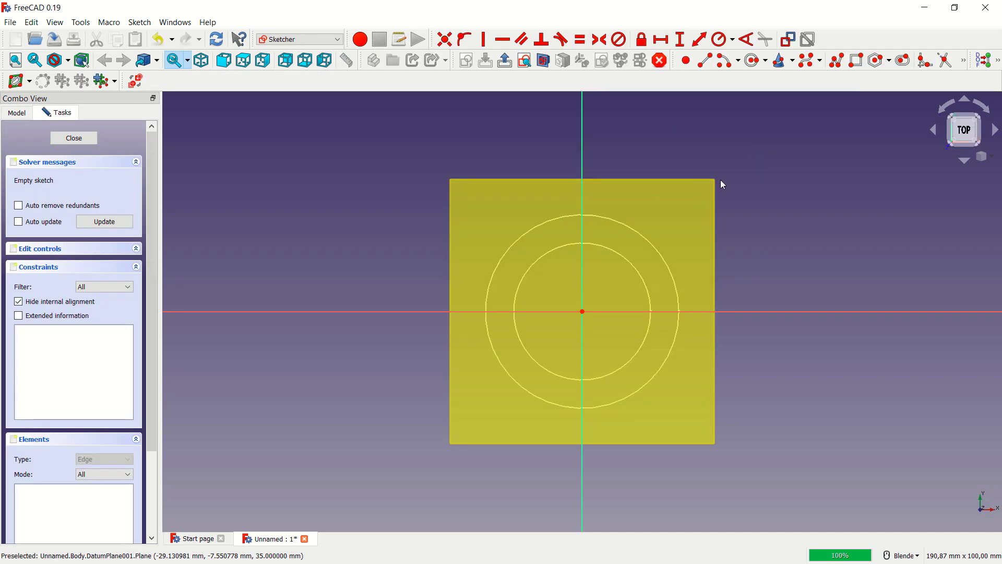
click(856, 60)
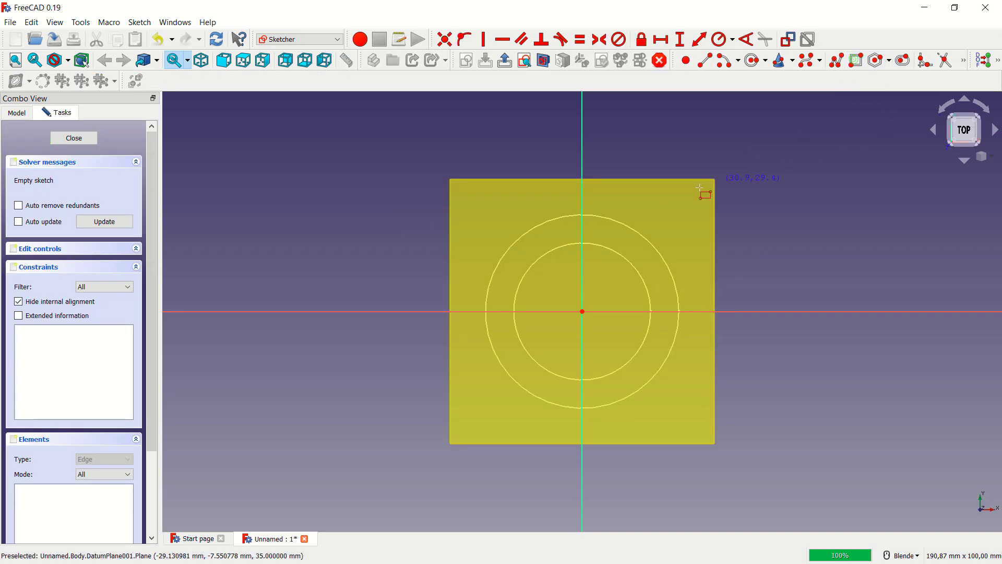
click(454, 183)
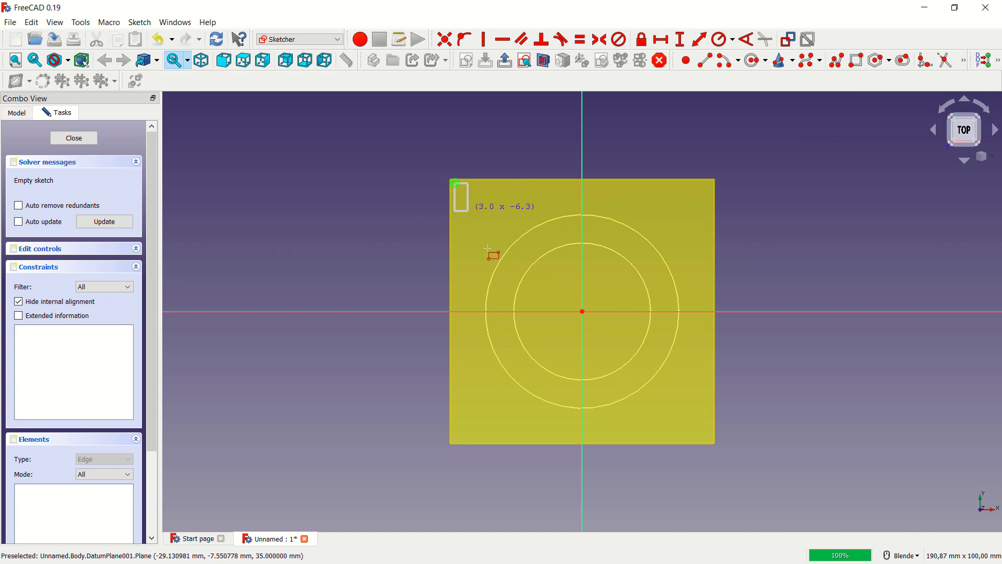
click(710, 440)
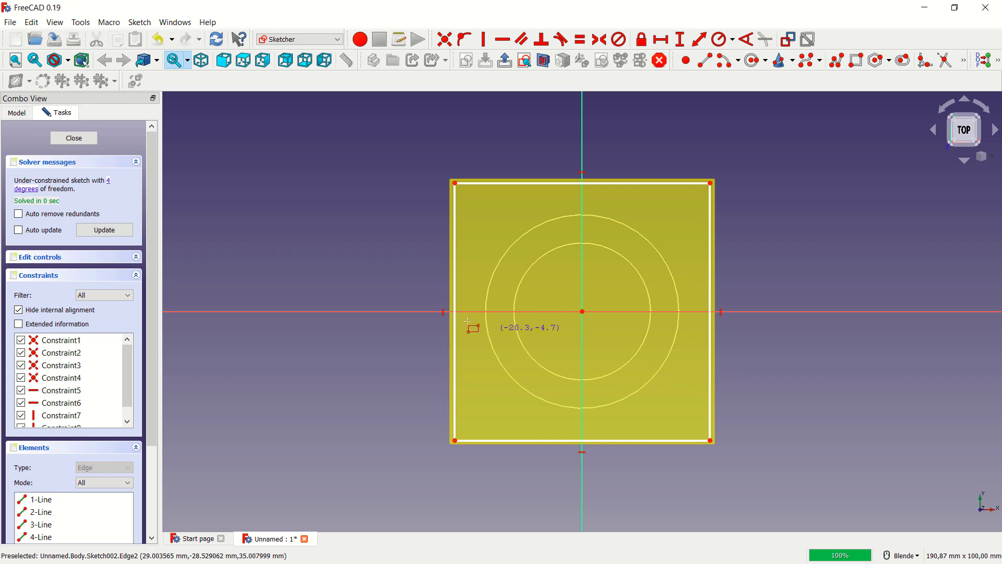
click(95, 139)
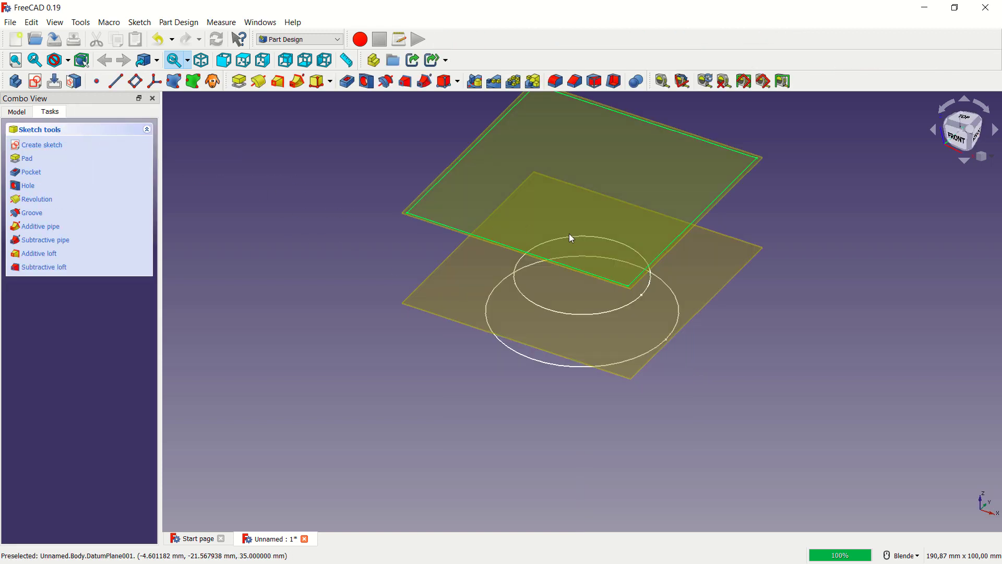
- Delete the upper datum plane, confirming the prompt
click(629, 203)
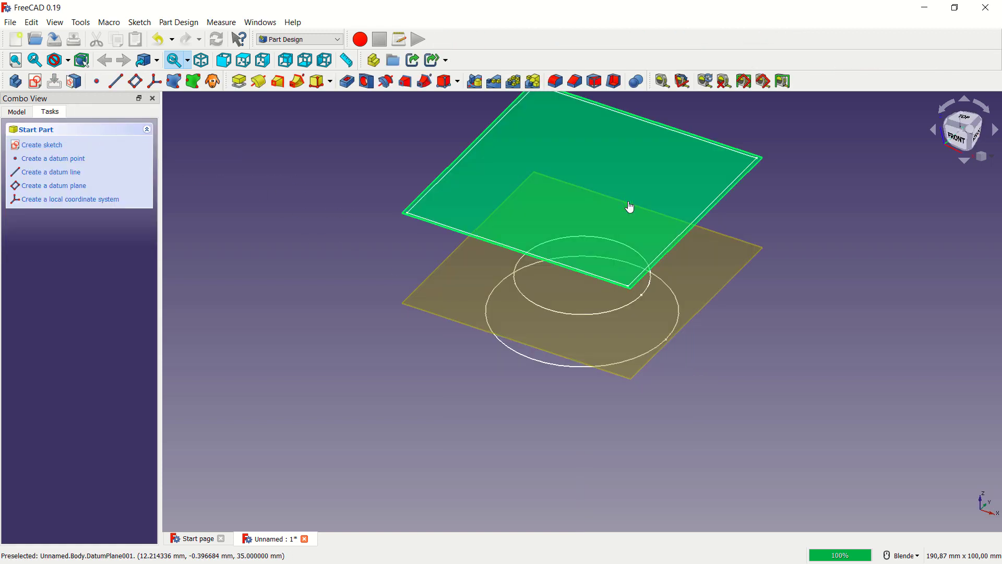
key(Delete)
click(525, 319)
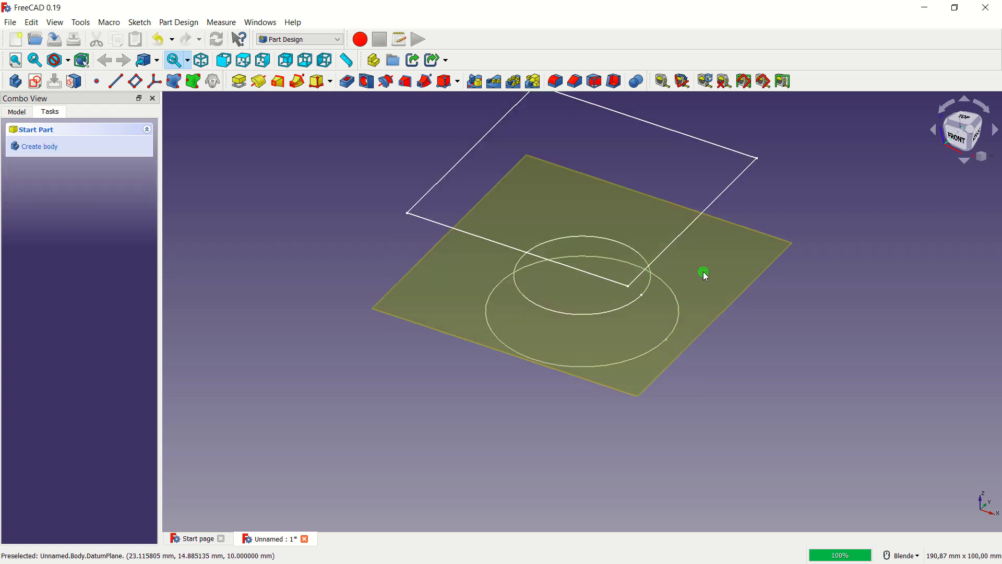
- Delete the remaining datum plane, accepting the Object dependencies prompt, and orbit the view
click(704, 276)
key(Delete)
click(528, 319)
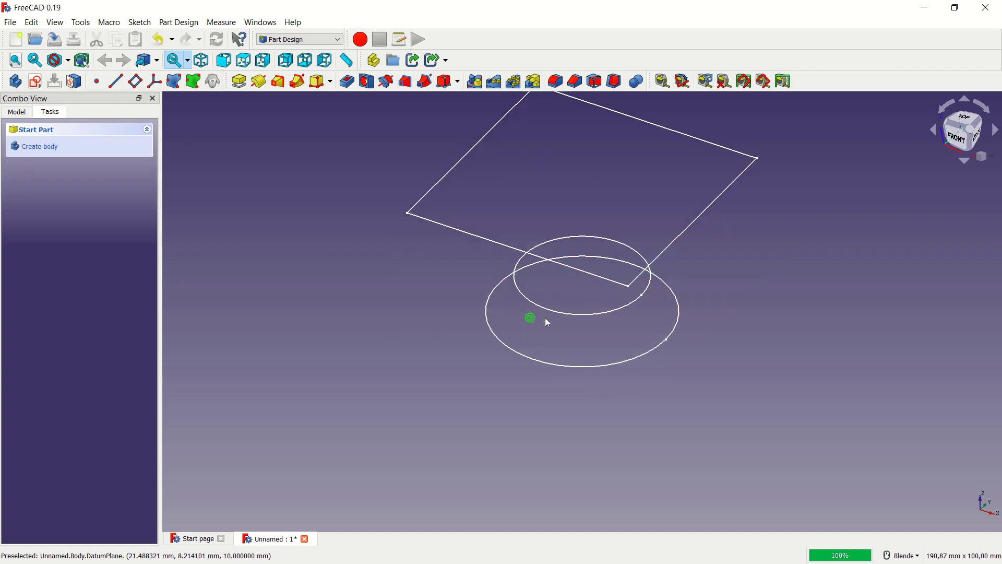
mouse_move(679, 248)
middle_down()
mouse_move(712, 278)
mouse_move(656, 342)
mouse_move(637, 279)
mouse_move(641, 329)
mouse_move(582, 284)
middle_up()
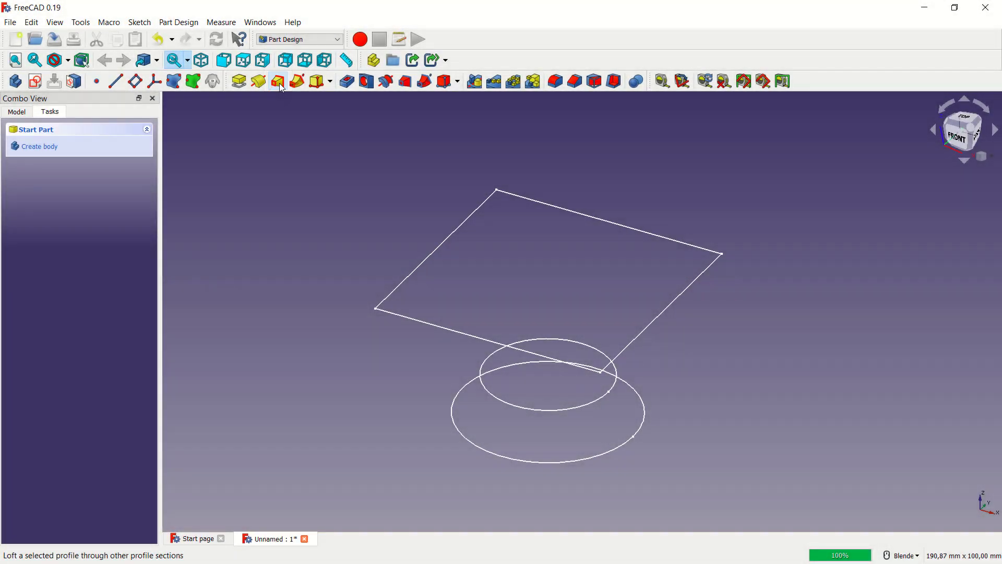
- Additive-loft from the large circle Sketch through the square Sketch002 to the small circle Sketch001
click(278, 81)
click(67, 183)
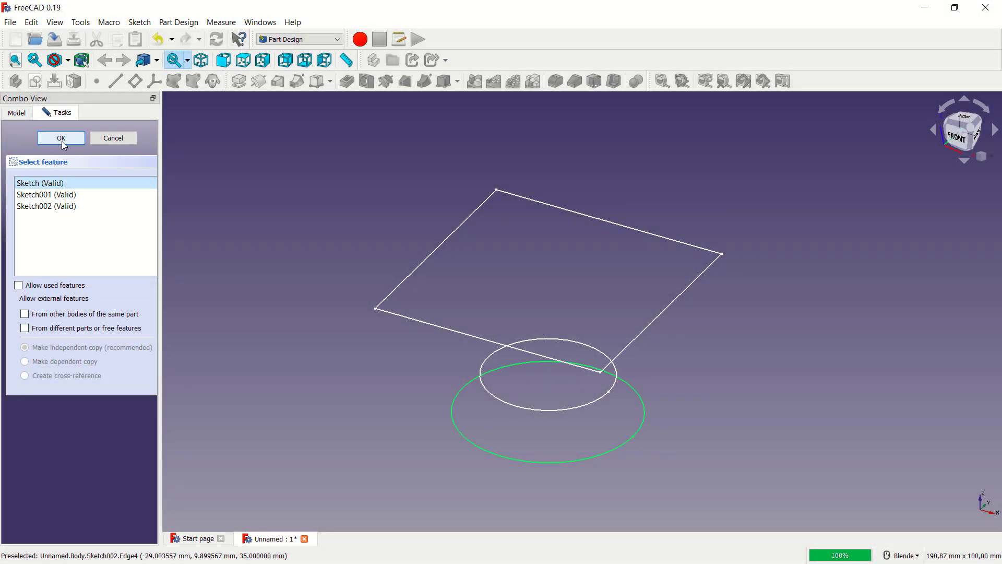
click(62, 140)
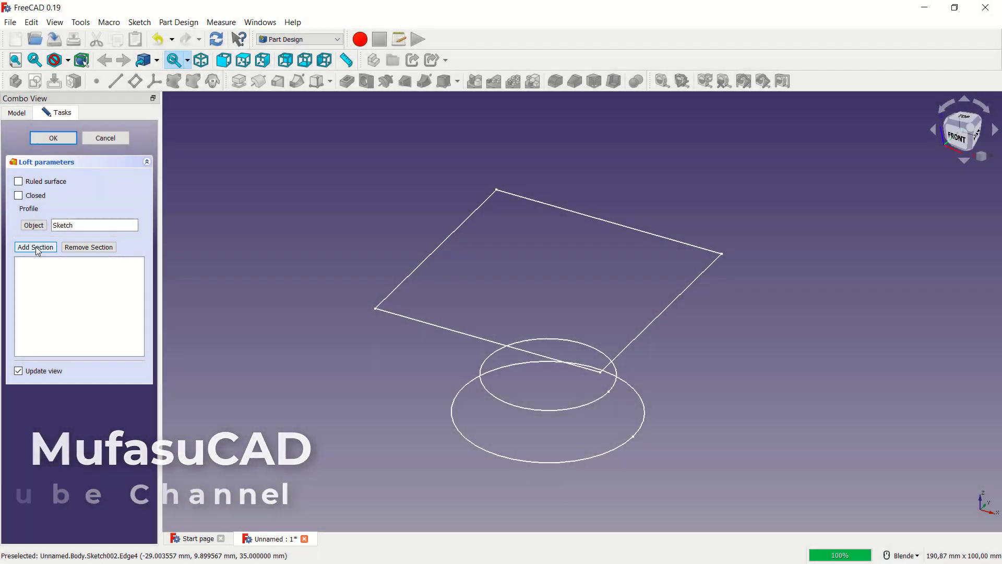
click(37, 249)
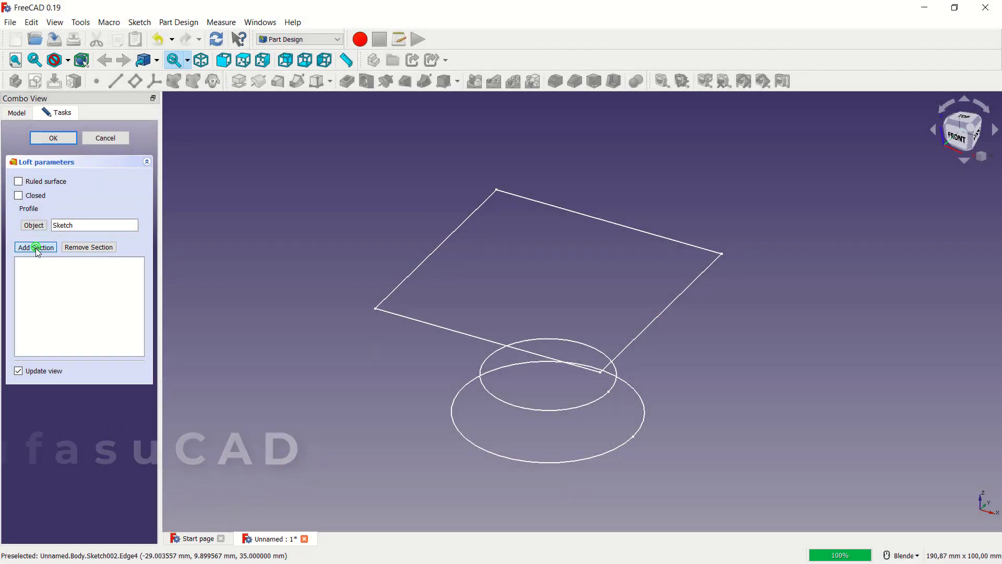
click(412, 320)
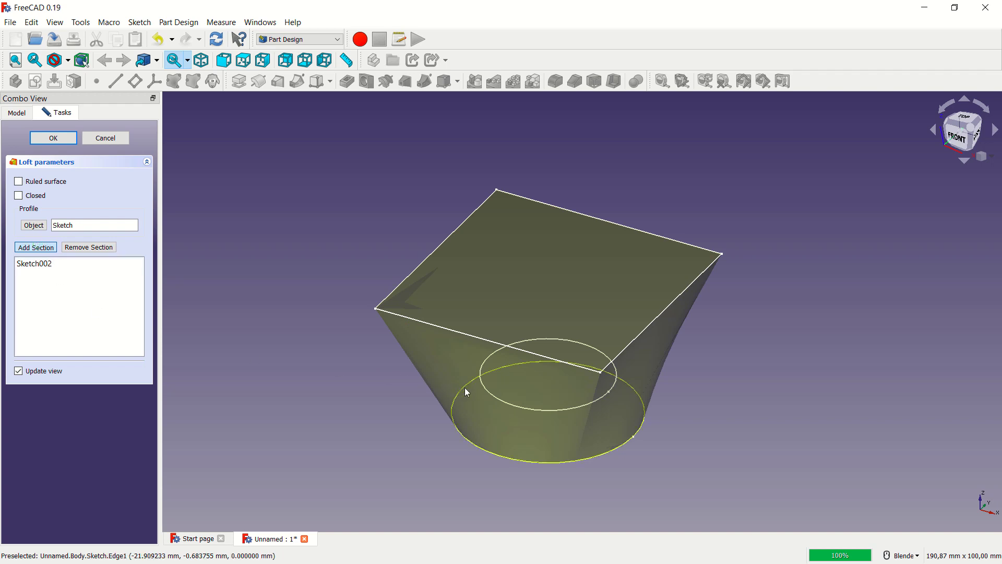
click(492, 396)
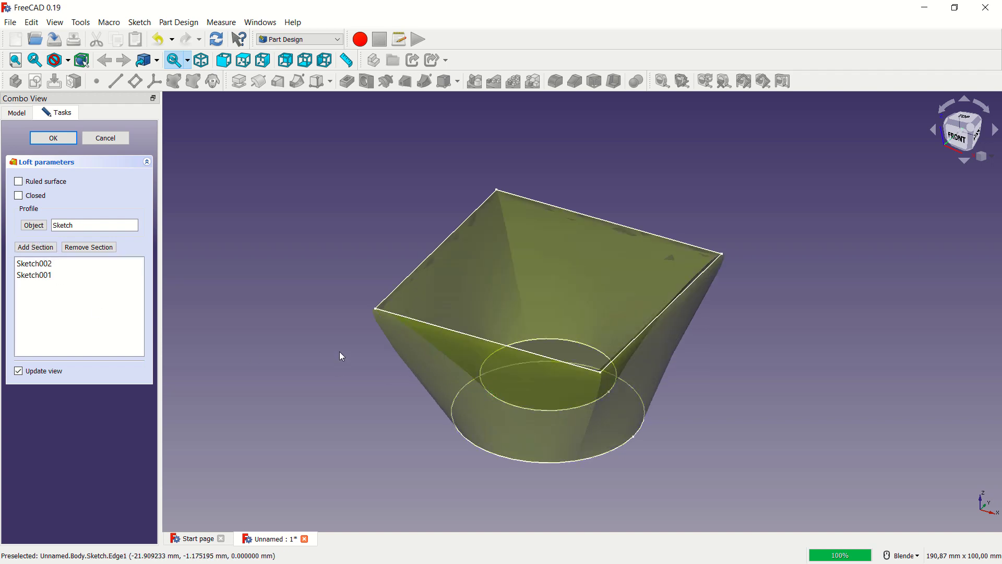
click(53, 139)
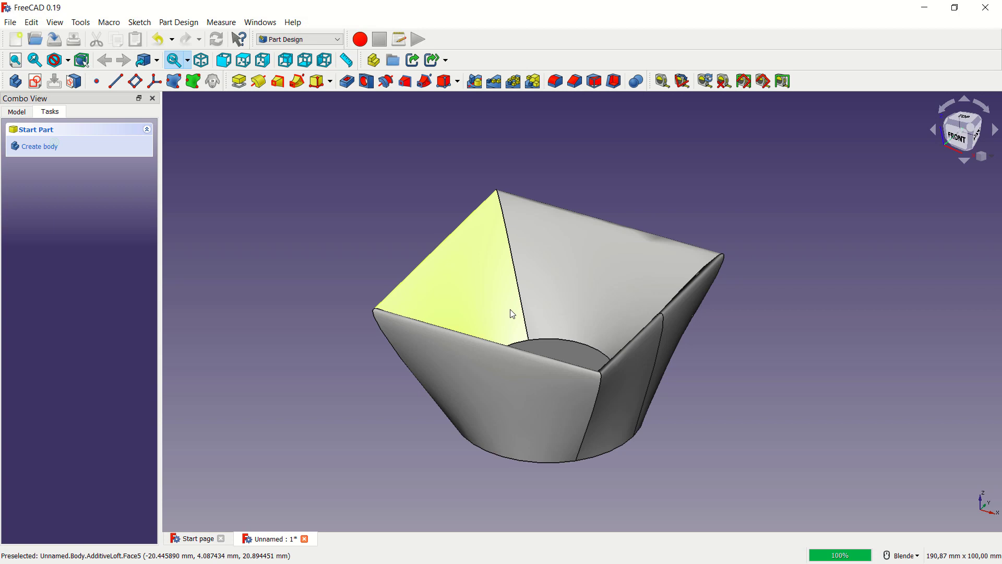
mouse_move(512, 314)
middle_down()
mouse_move(566, 268)
mouse_move(568, 219)
mouse_move(479, 271)
mouse_move(598, 237)
mouse_move(581, 226)
mouse_move(566, 277)
middle_up()
- Fillet three arcs of the loft's bottom circular edge with a 10 mm radius
click(548, 312)
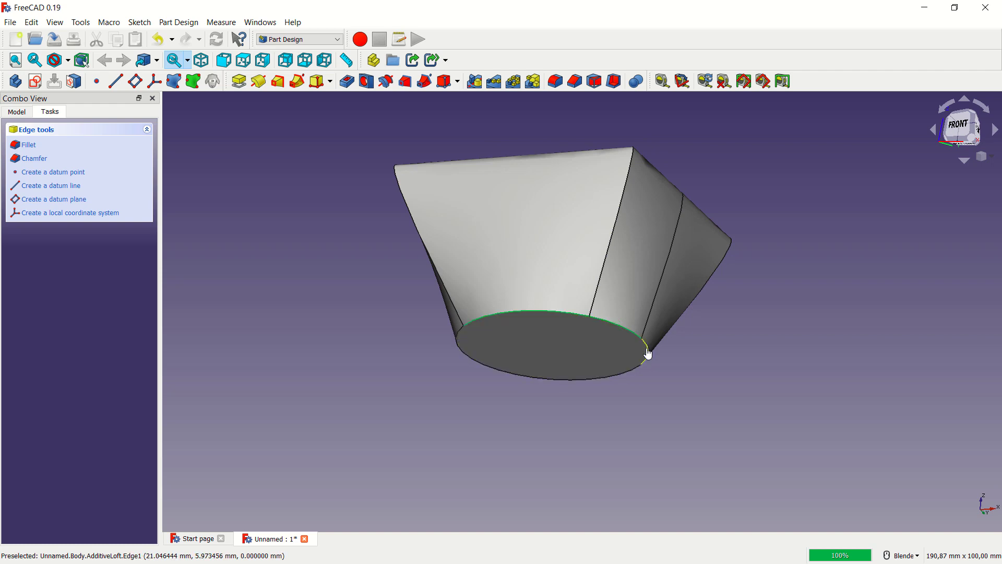
click(624, 376)
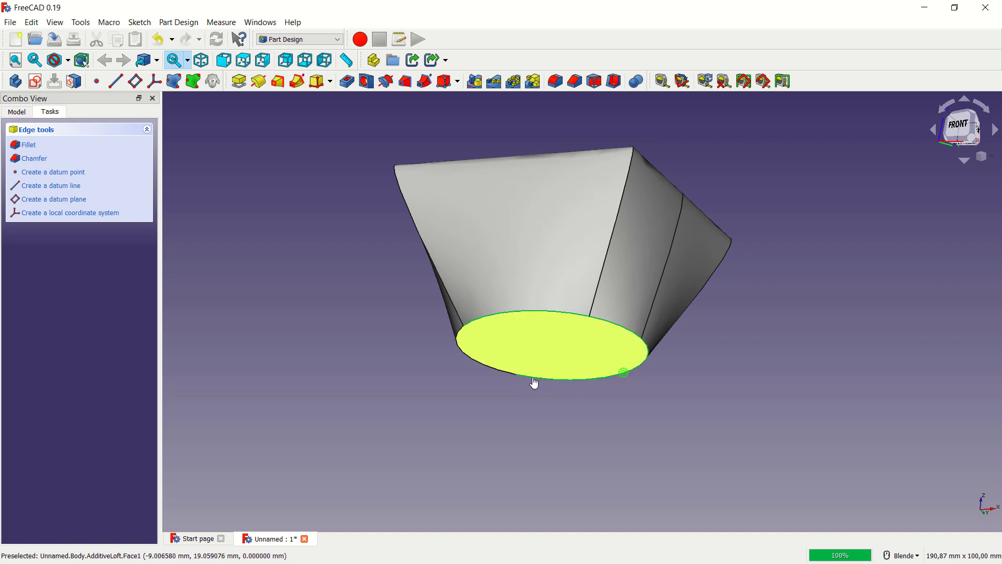
click(485, 368)
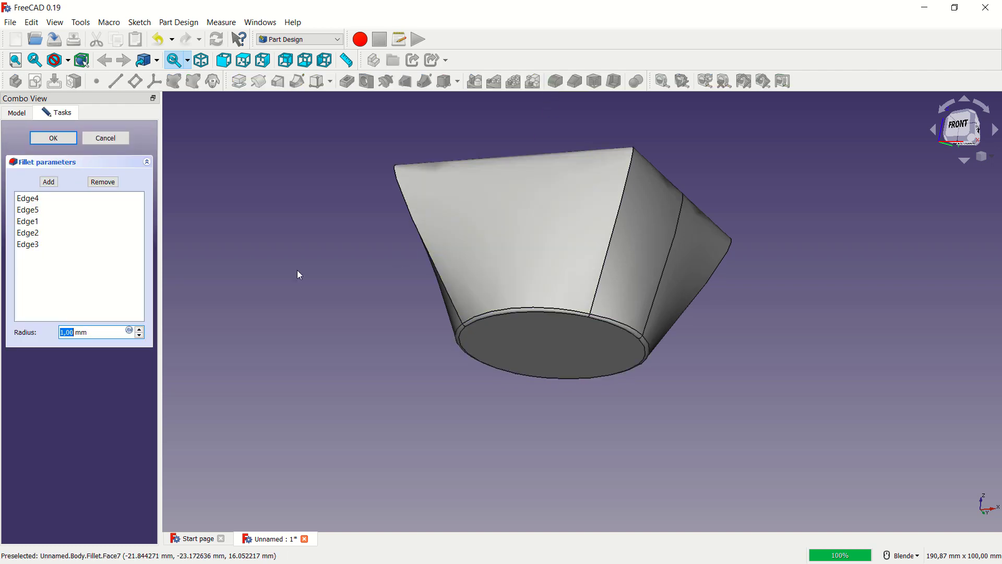
text(4)
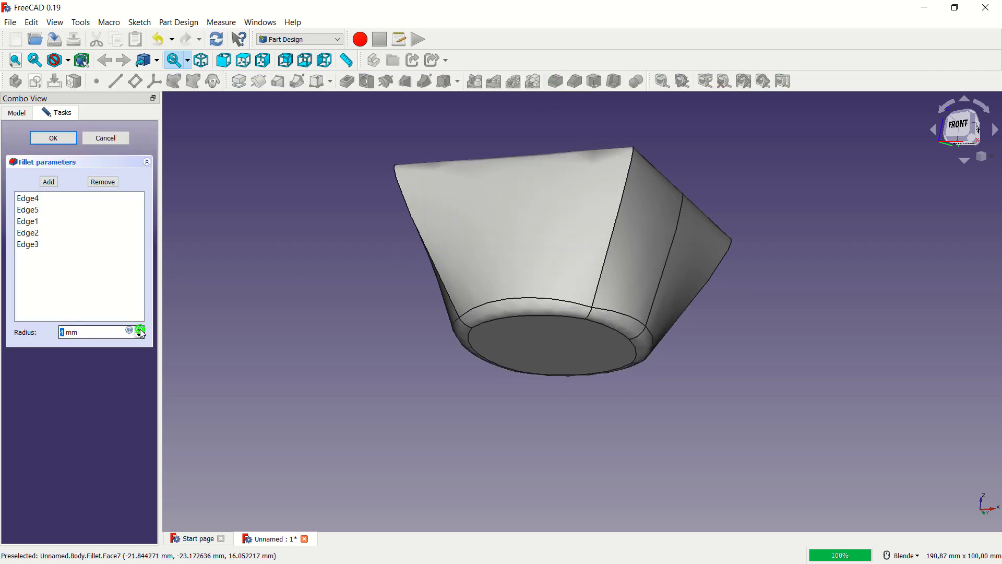
click(140, 330)
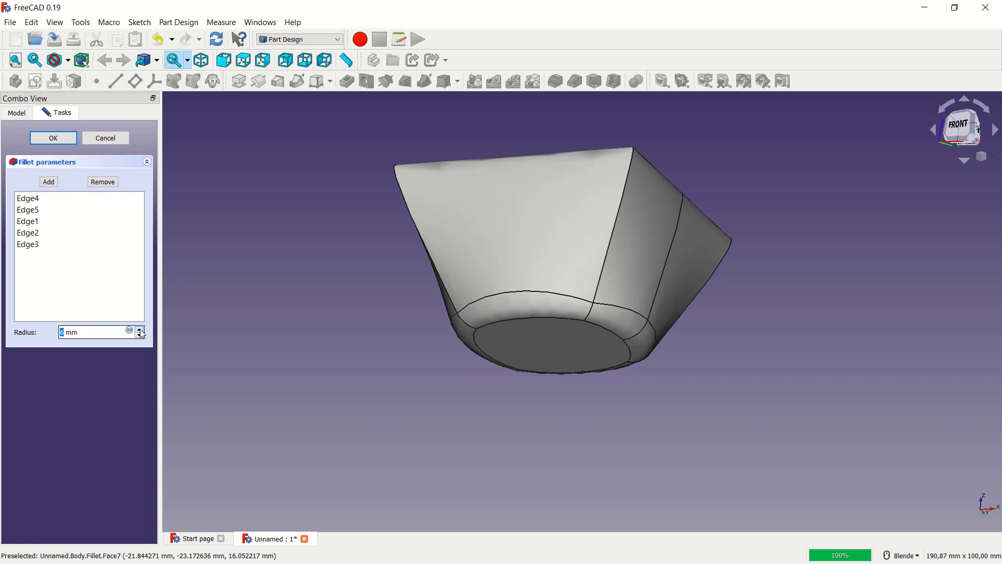
click(140, 329)
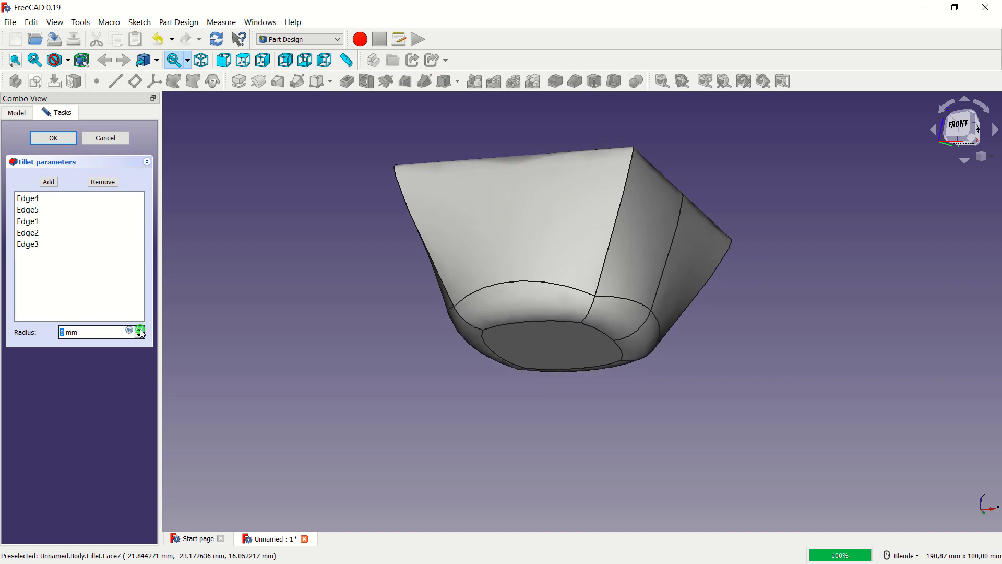
click(140, 329)
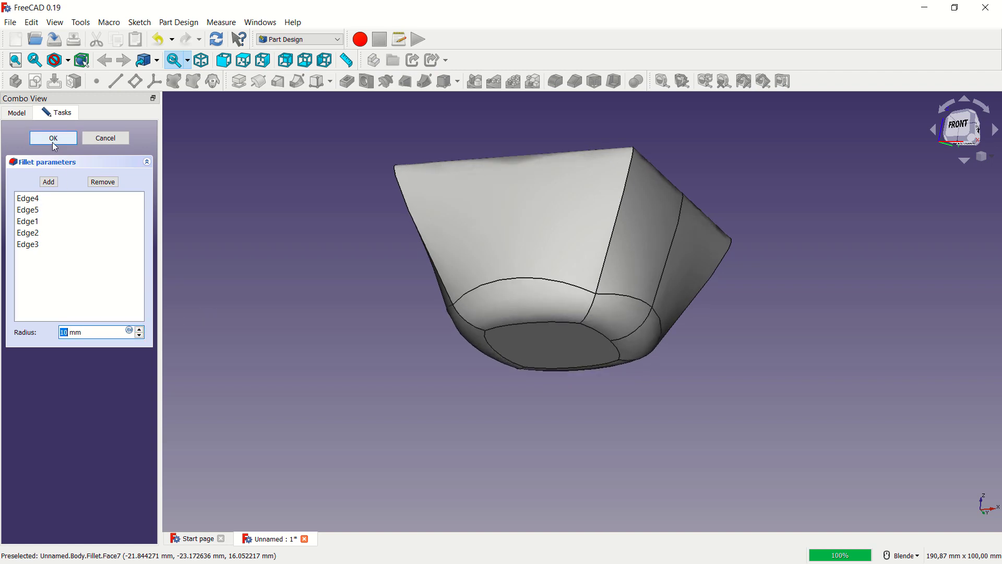
mouse_move(510, 240)
middle_down()
mouse_move(519, 322)
mouse_move(664, 277)
mouse_move(640, 205)
mouse_move(470, 226)
mouse_move(458, 351)
mouse_move(517, 418)
mouse_move(665, 429)
mouse_move(651, 436)
middle_up()
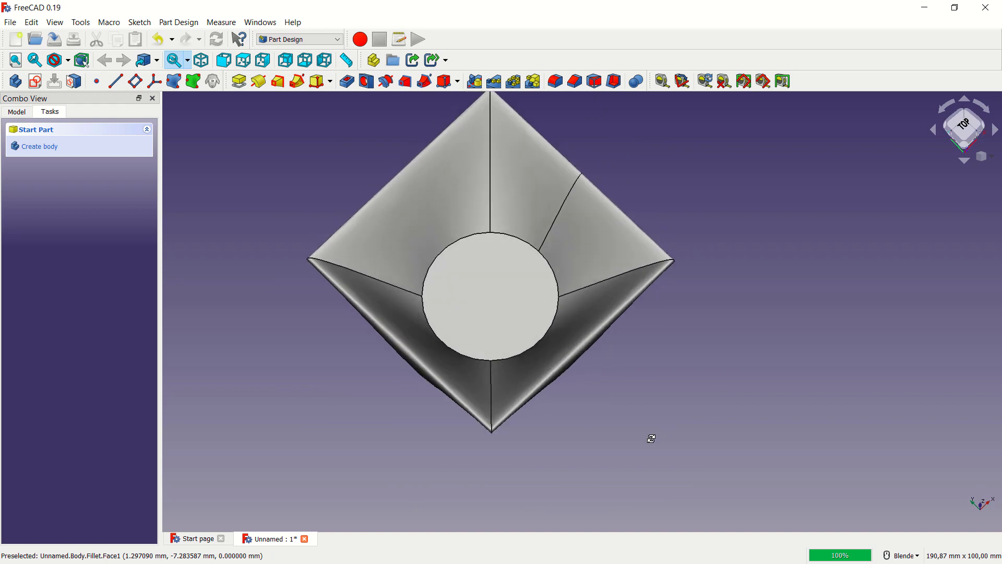
- Fillet the five arcs around the bowl's inner floor with an 8 mm radius
click(476, 233)
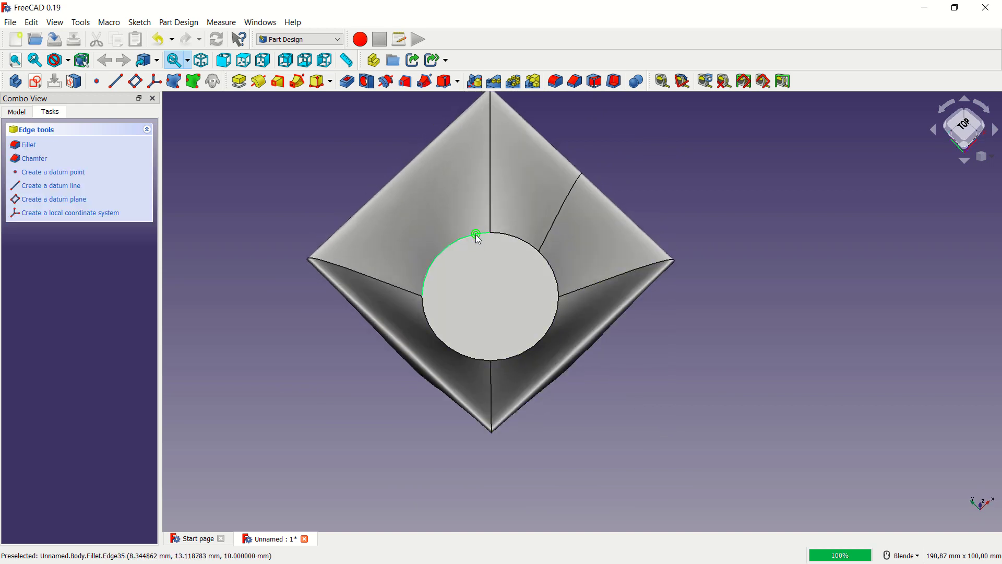
click(528, 244)
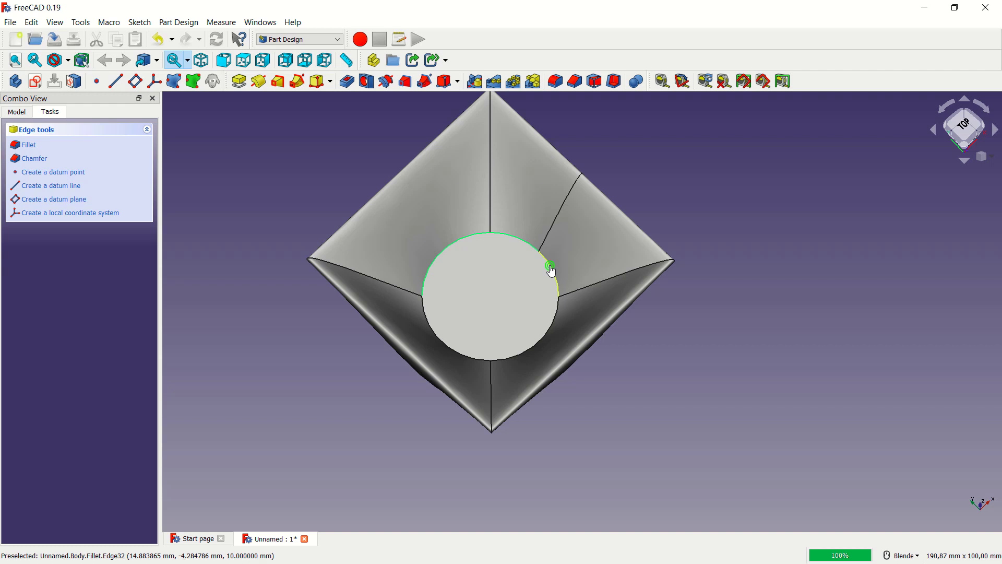
click(551, 270)
click(556, 315)
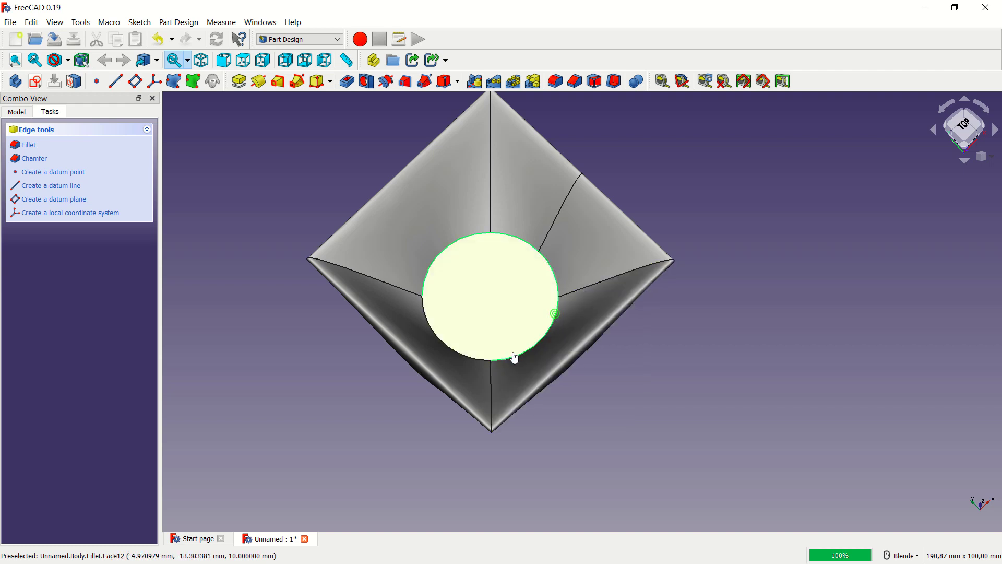
click(480, 361)
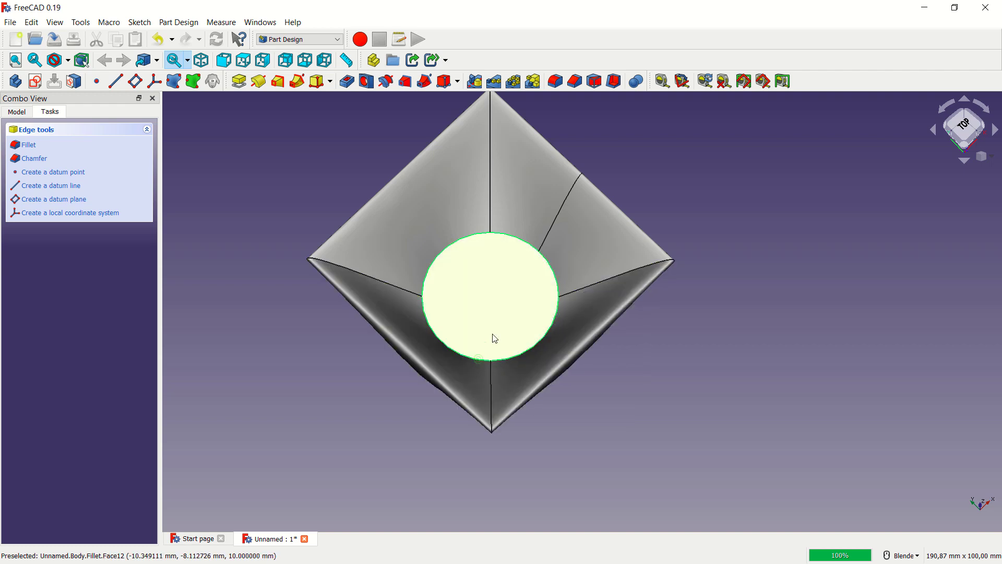
click(555, 82)
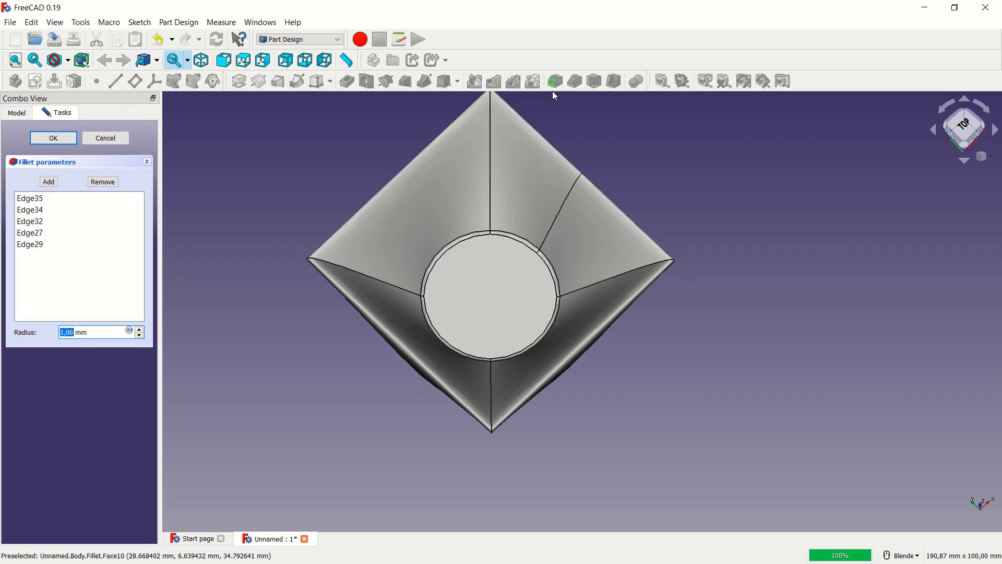
text(3)
click(142, 330)
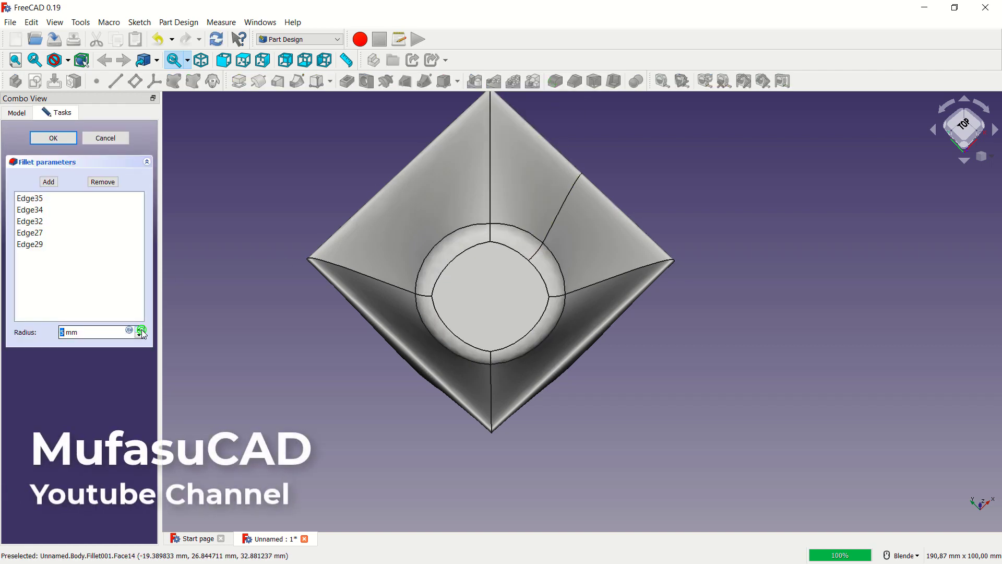
click(141, 331)
click(142, 330)
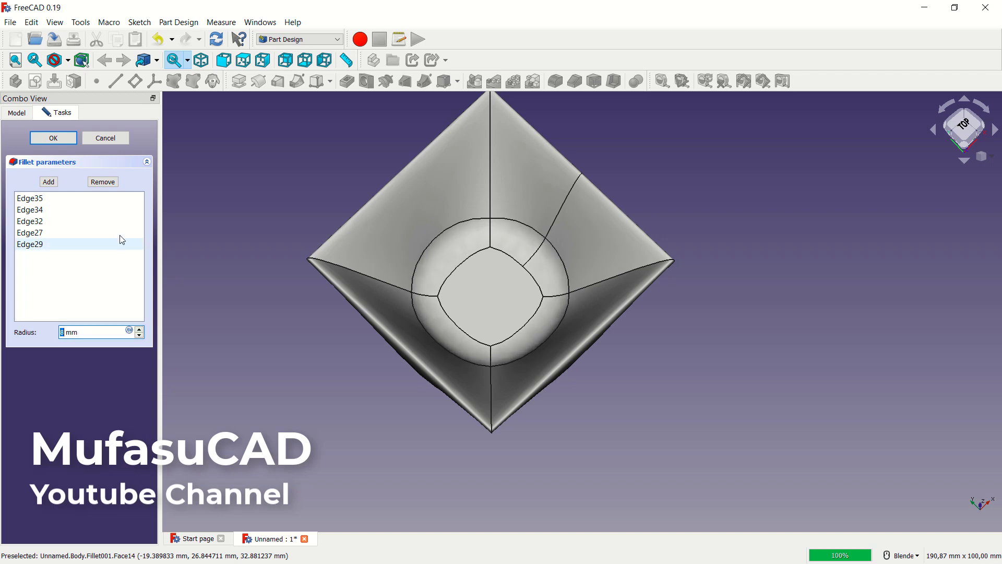
click(54, 138)
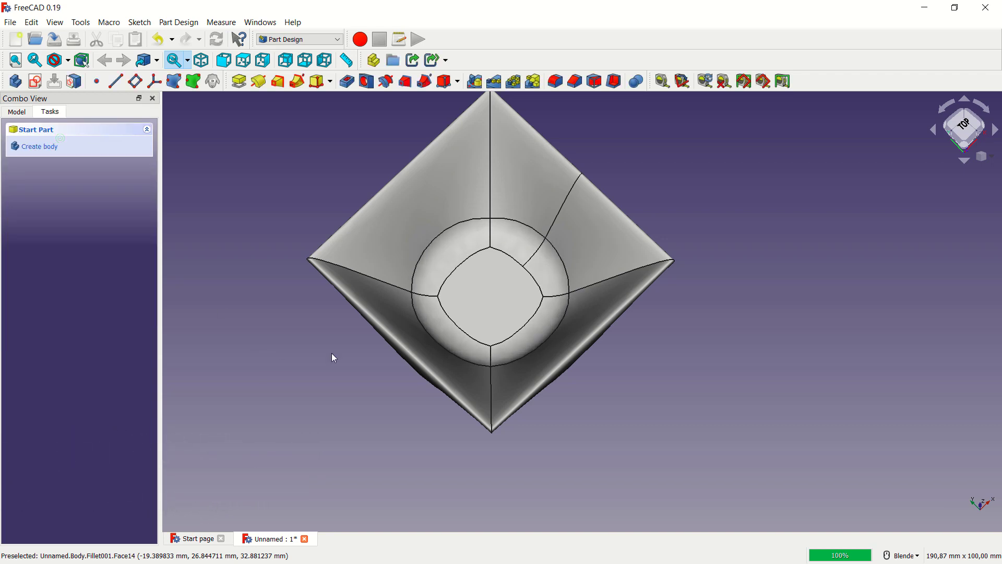
mouse_move(534, 329)
middle_down()
mouse_move(506, 257)
mouse_move(365, 277)
mouse_move(420, 329)
mouse_move(461, 213)
middle_up()
mouse_move(487, 338)
middle_down()
mouse_move(497, 230)
mouse_move(561, 396)
mouse_move(635, 401)
mouse_move(584, 405)
middle_up()
mouse_move(481, 242)
middle_down()
mouse_move(517, 334)
mouse_move(492, 298)
middle_up()
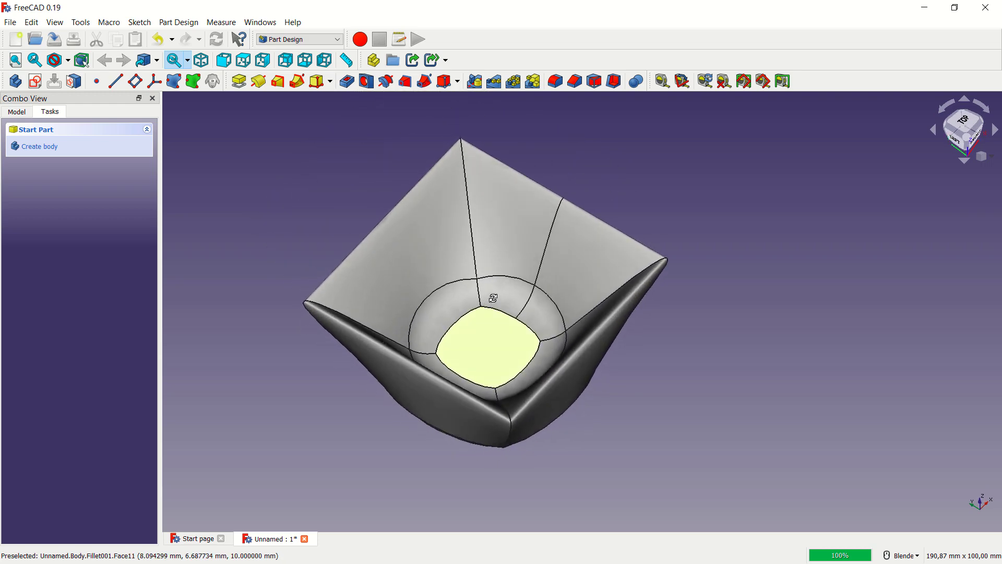